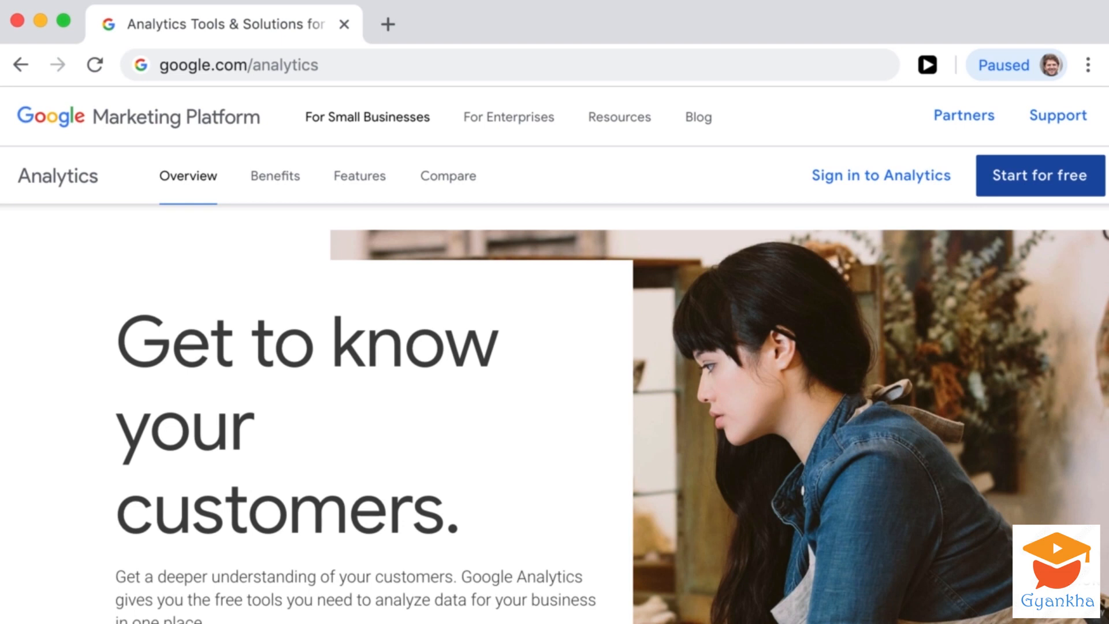
- Start using Google Analytics for free from its overview page
left_click(393, 56)
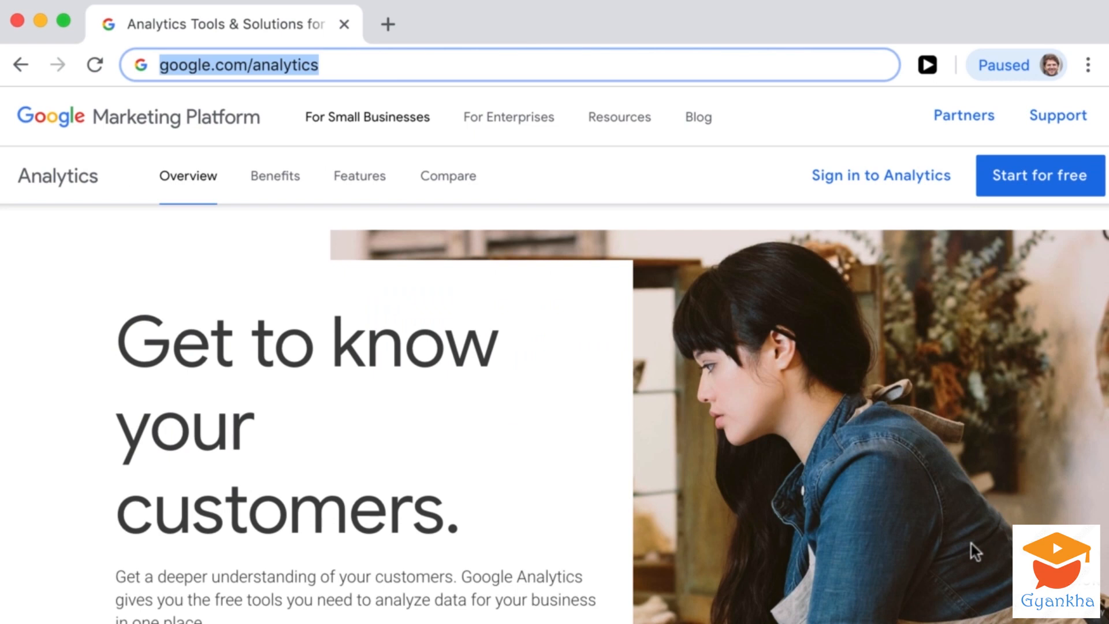
left_click(1023, 192)
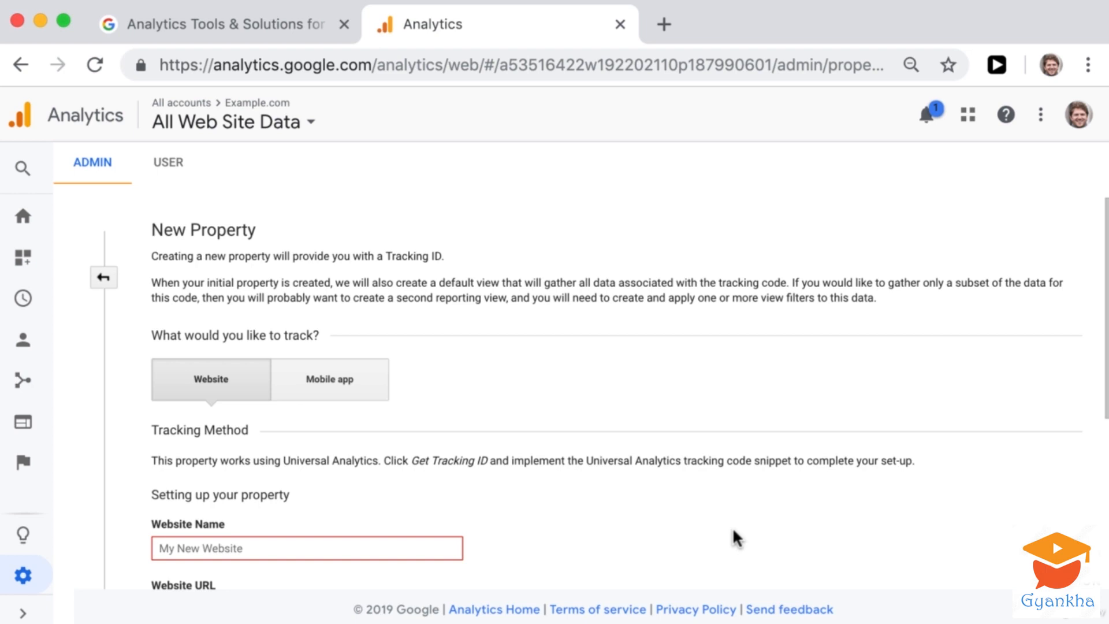
- Review the new property form, including its setup fields and the limit on properties per account
left_click_drag(151, 487, 303, 494)
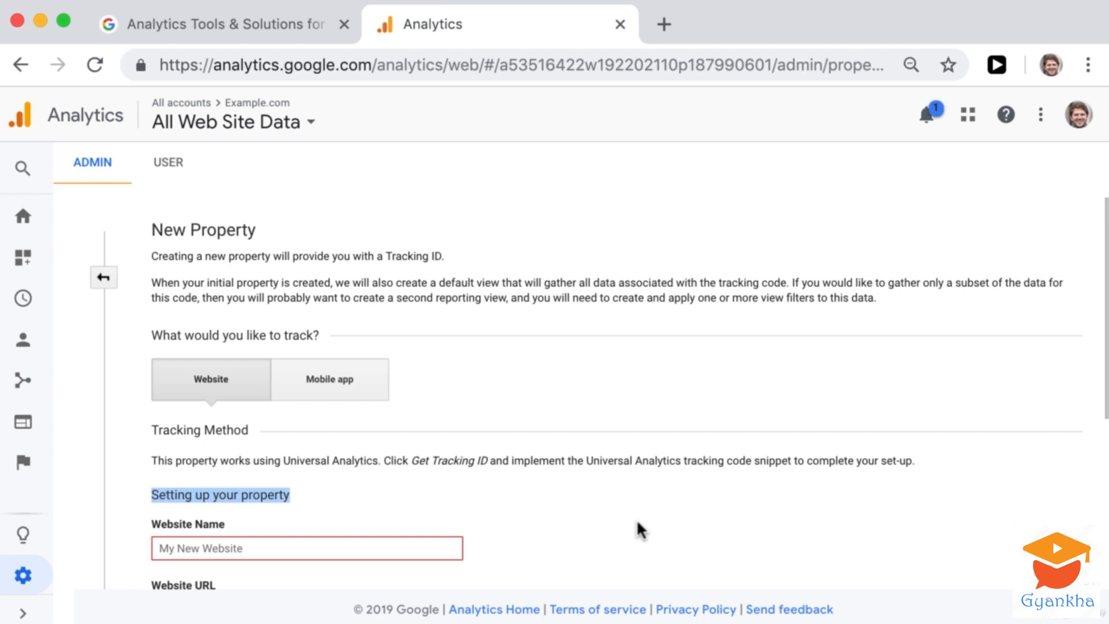
scroll(638, 522, "down", 2)
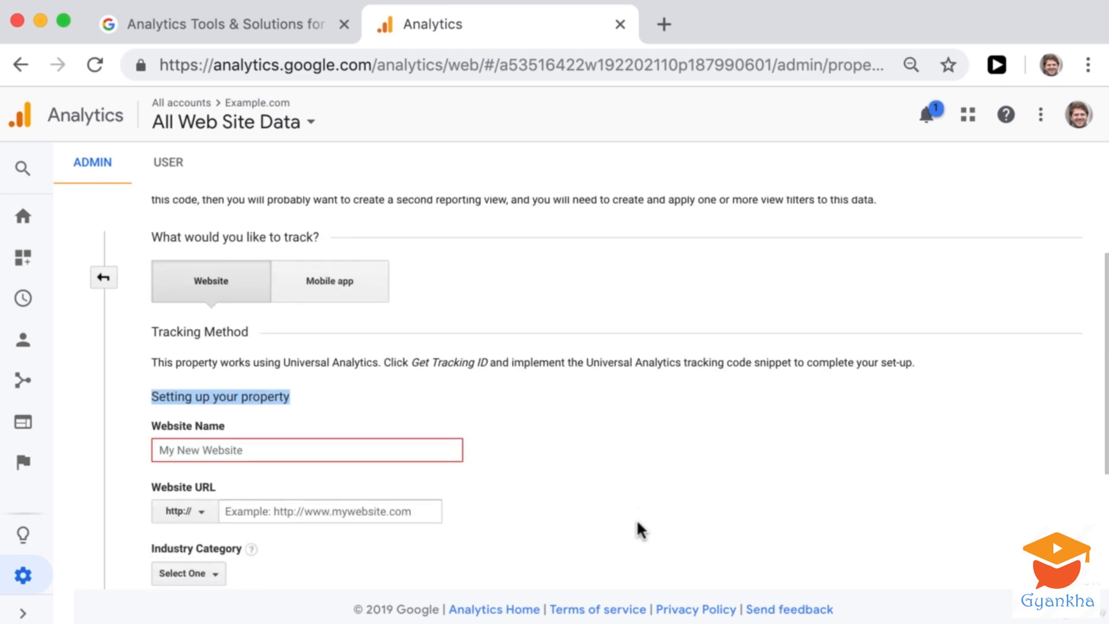
left_click(636, 519)
scroll(636, 519, "down", 4)
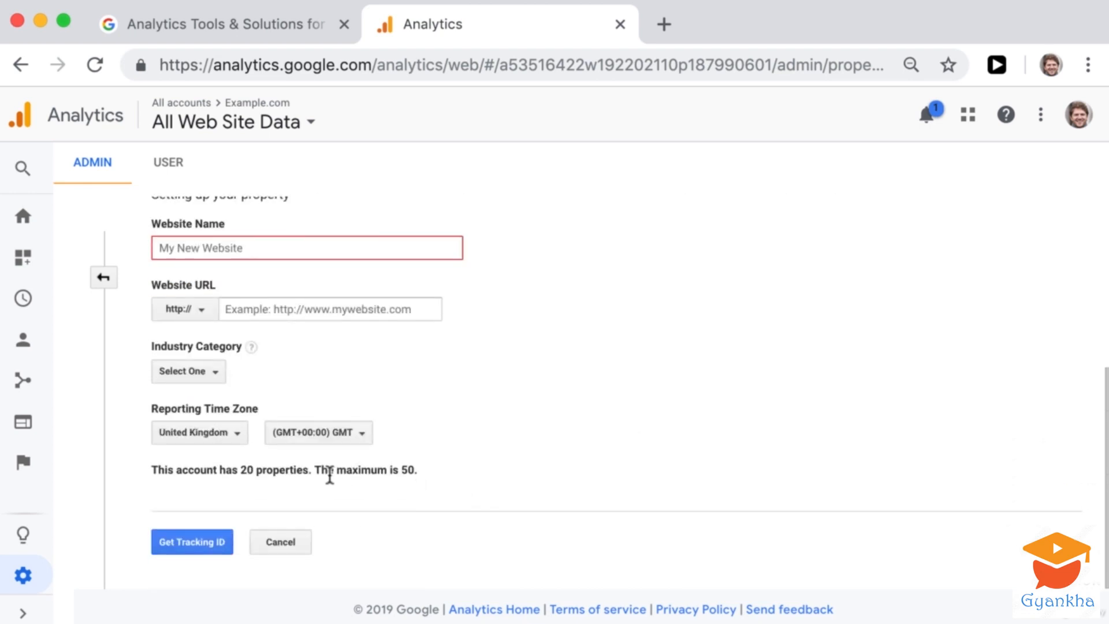
left_click_drag(320, 471, 402, 475)
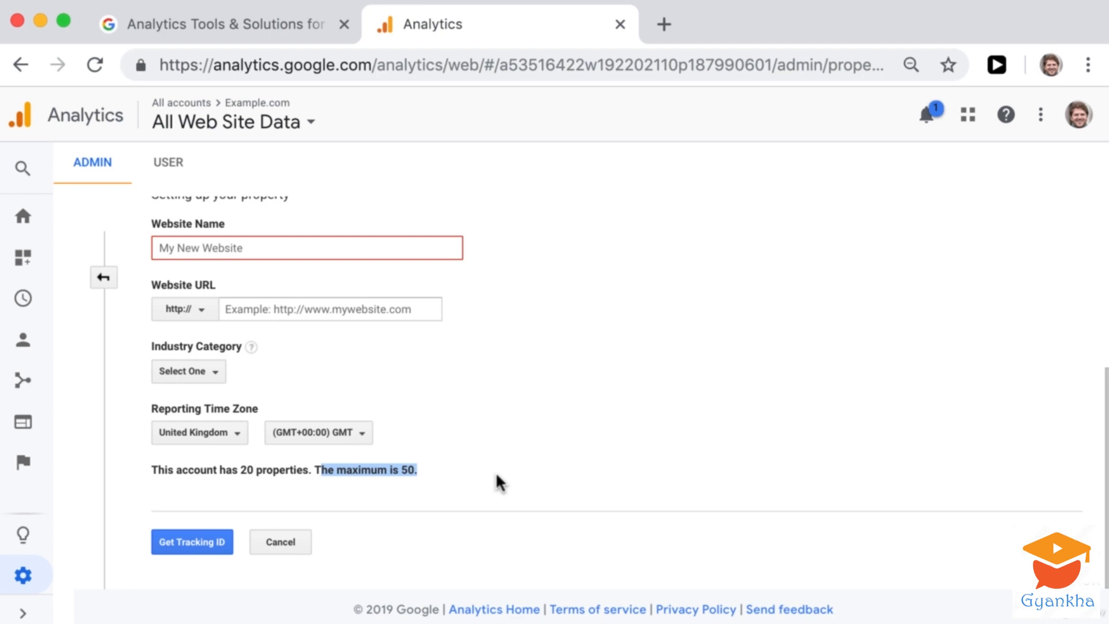
scroll(495, 471, "up", 5)
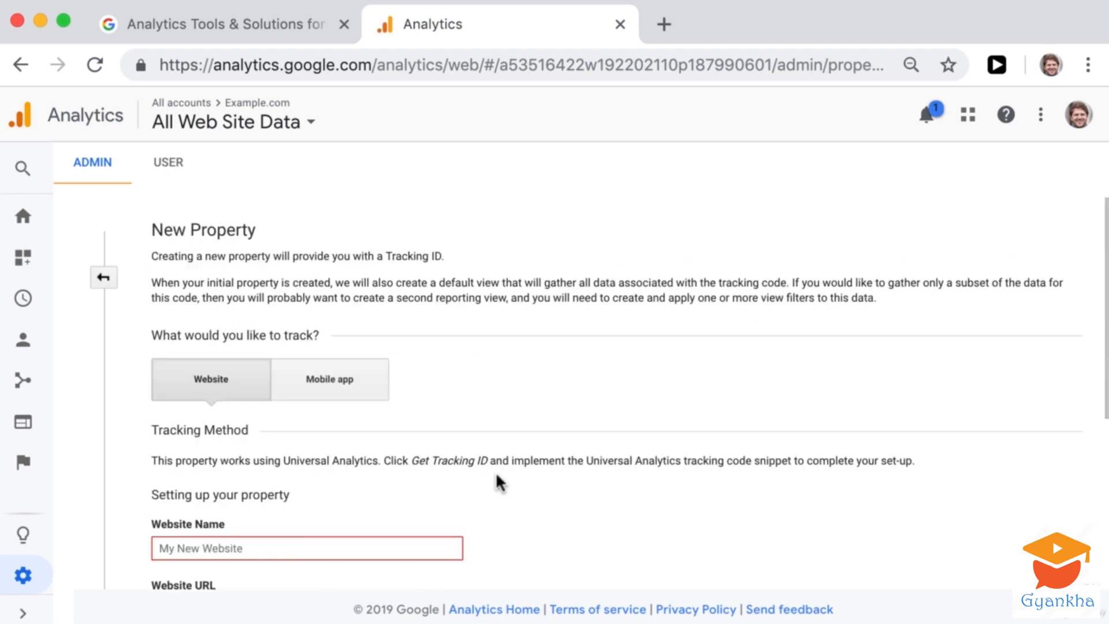
- Enter Example.com as the new property's website name
scroll(495, 469, "down", 2)
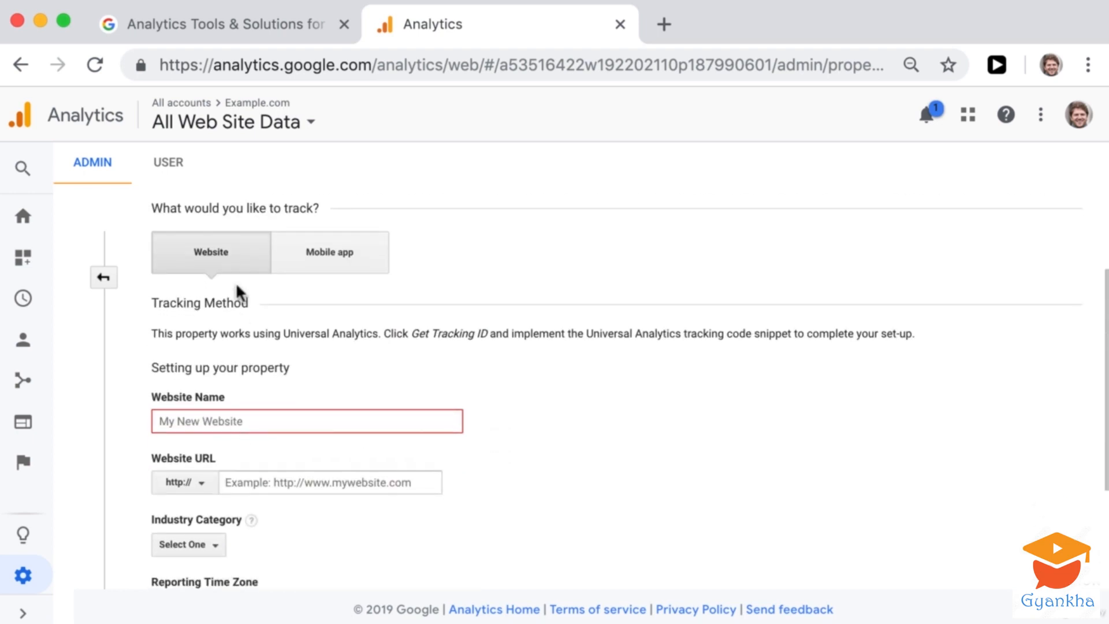
left_click(230, 416)
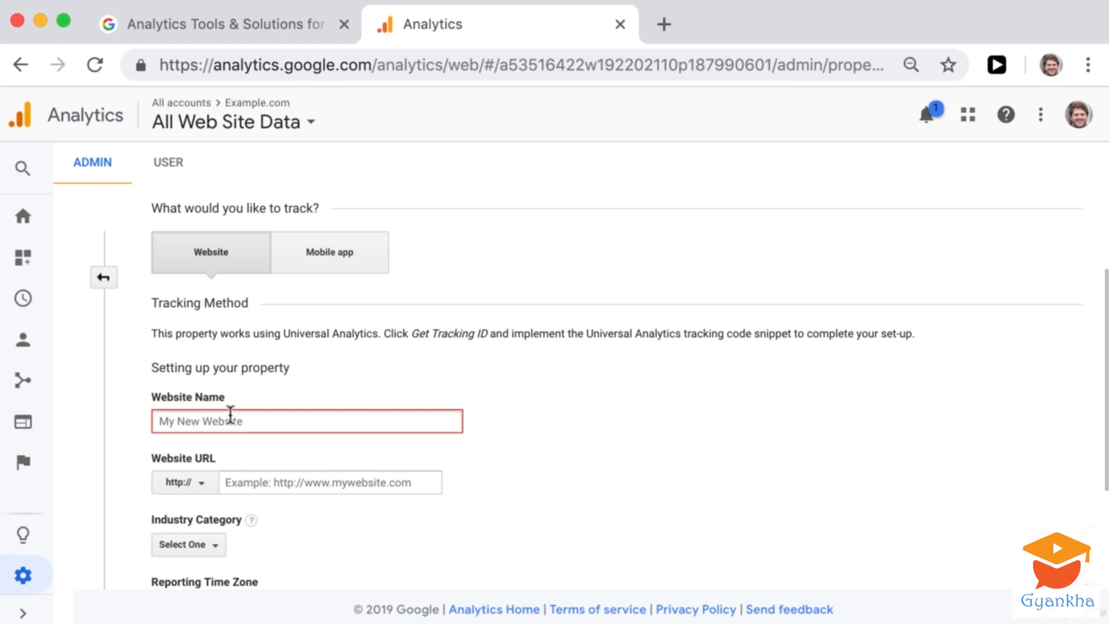
type("Examp")
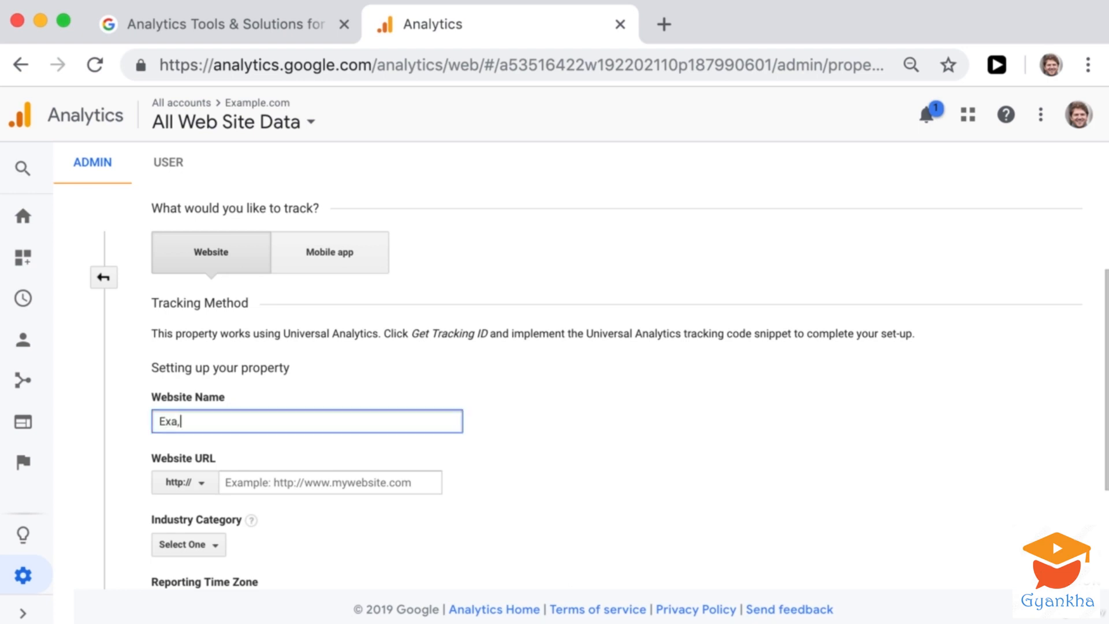
type("les.co")
key("BackSpace")
key("BackSpace")
key("BackSpace")
key("BackSpace")
type(".com")
left_click_drag(229, 421, 130, 422)
key("super+c")
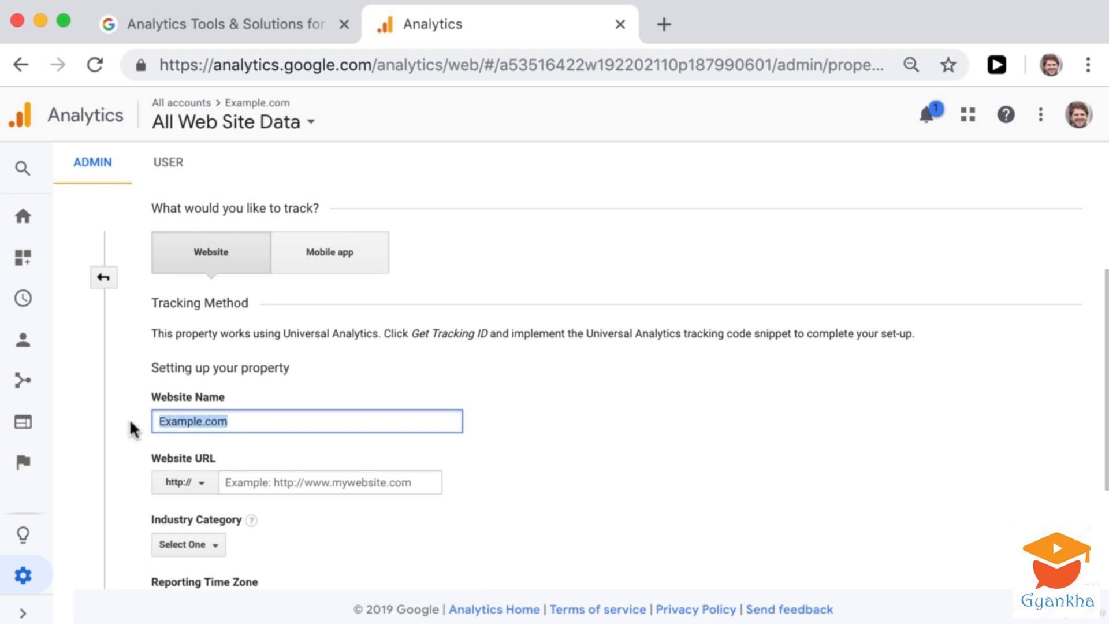
left_click(317, 481)
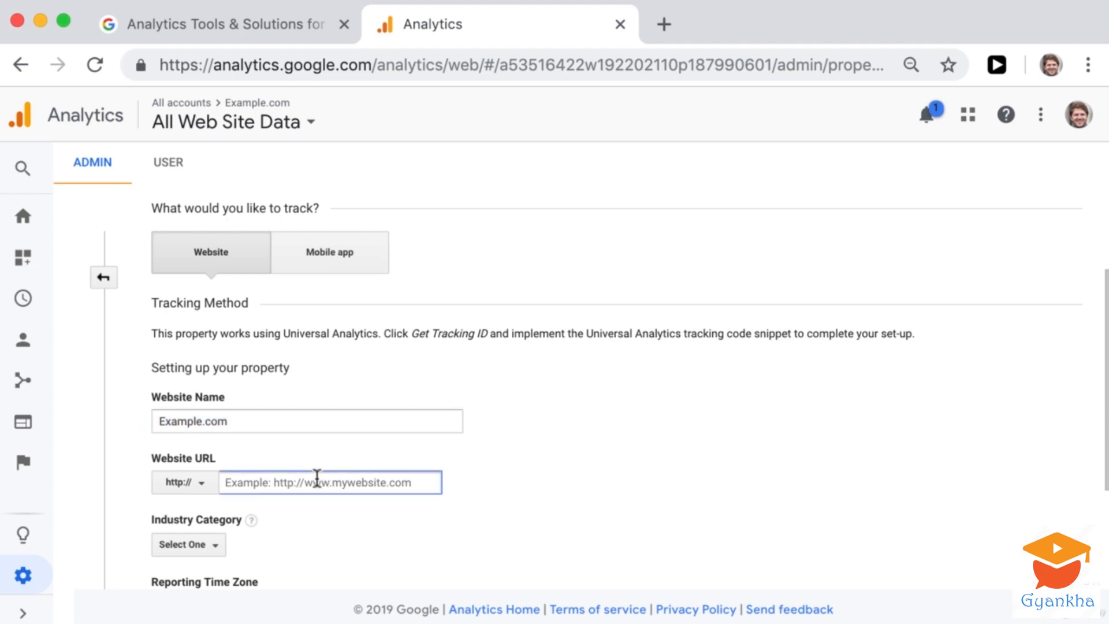
key("super+v")
left_click(226, 483)
type("www.")
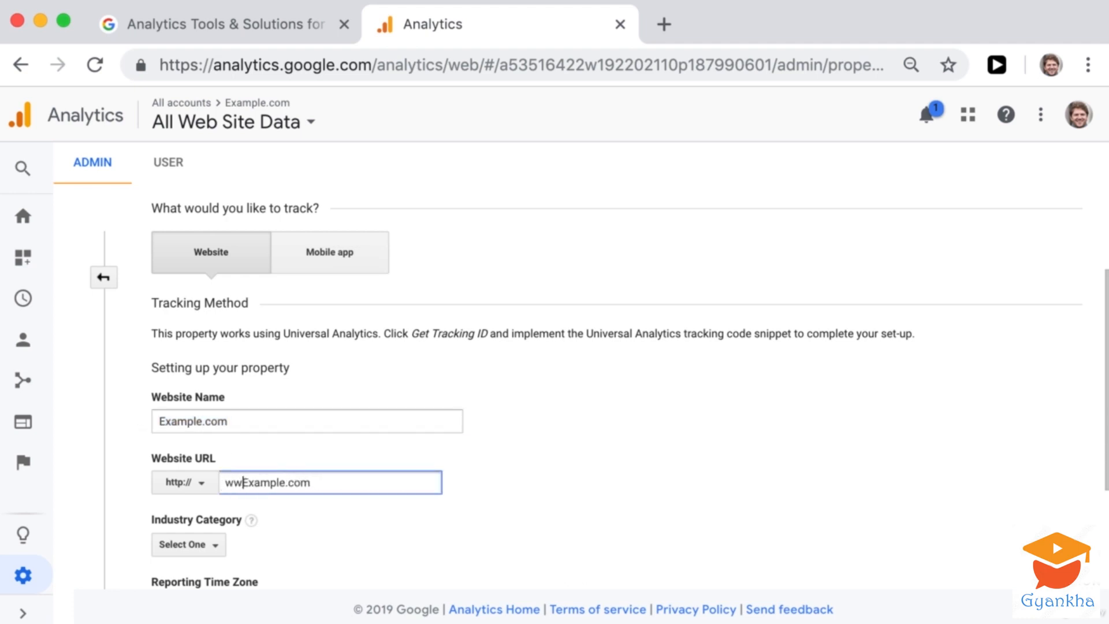
- Set the property's industry category to Jobs and Education
scroll(226, 483, "down", 2)
scroll(224, 426, "down", 3)
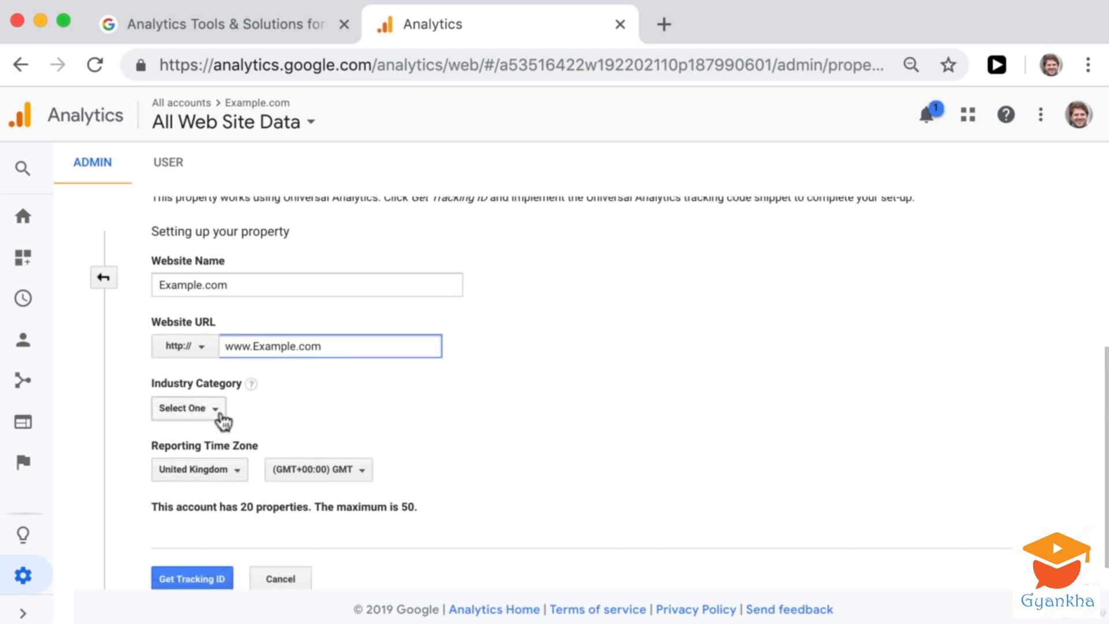
left_click(222, 417)
type("jobs")
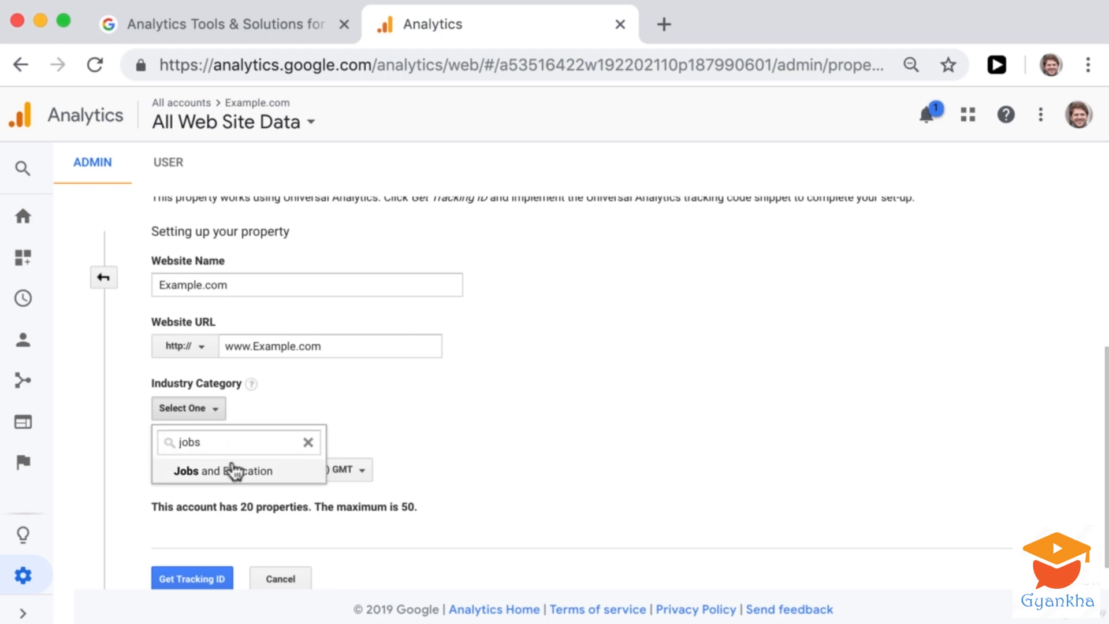
left_click(235, 470)
- Set the reporting time zone country to Ireland and create the property to get its tracking ID
scroll(255, 471, "down", 1)
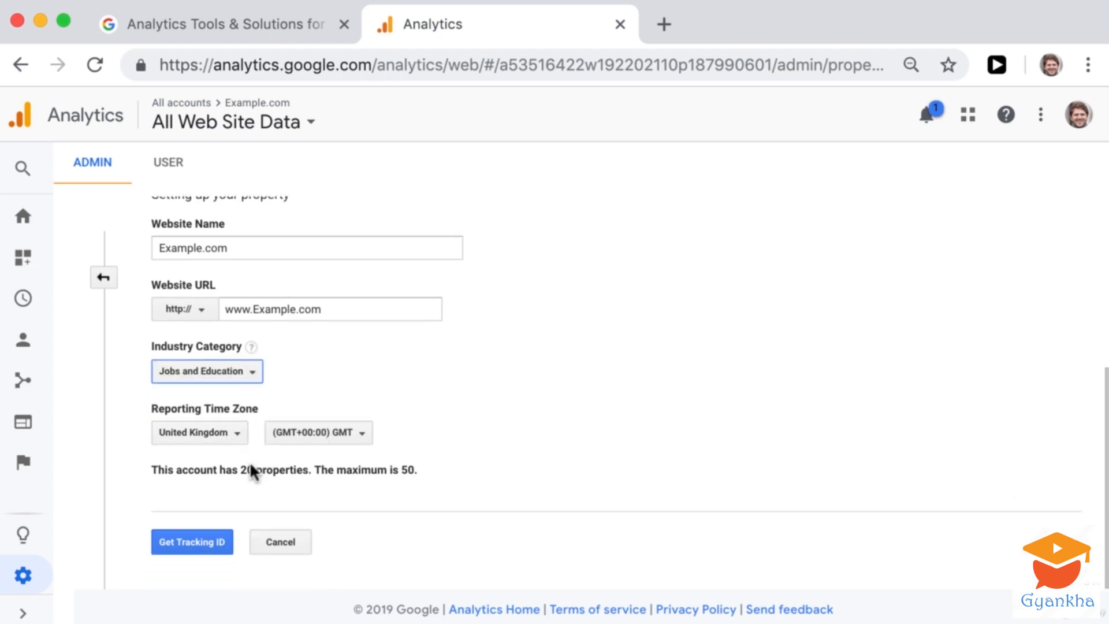
left_click(239, 446)
type("Ireland")
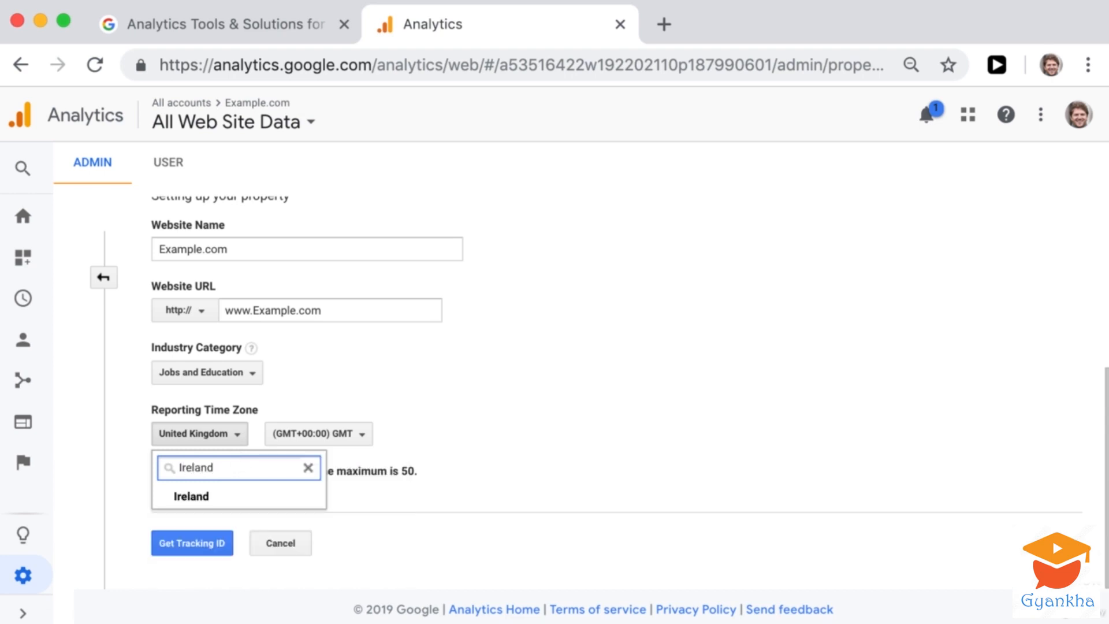
left_click(237, 500)
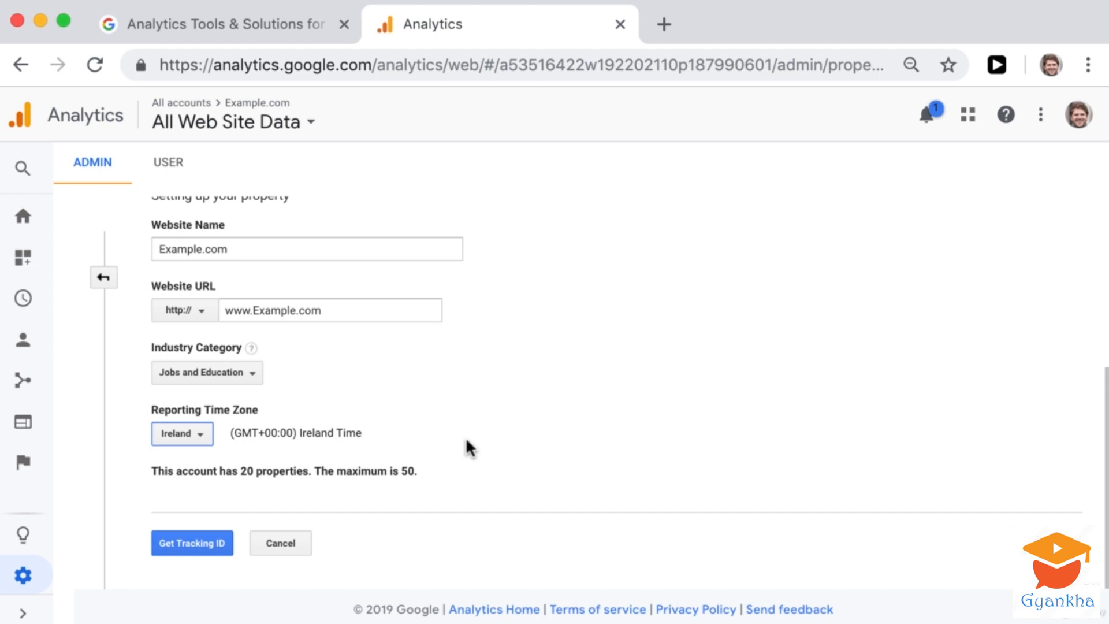
left_click(196, 542)
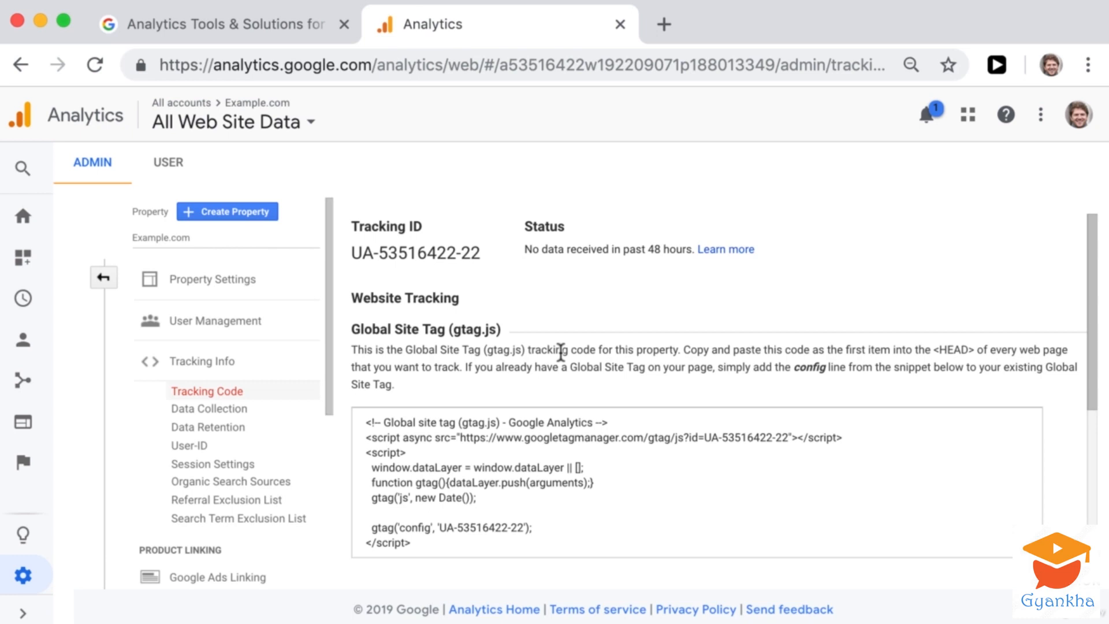
- Examine the new property's tracking ID and its Global Site Tag snippet with the installation instructions
left_click_drag(351, 252, 461, 257)
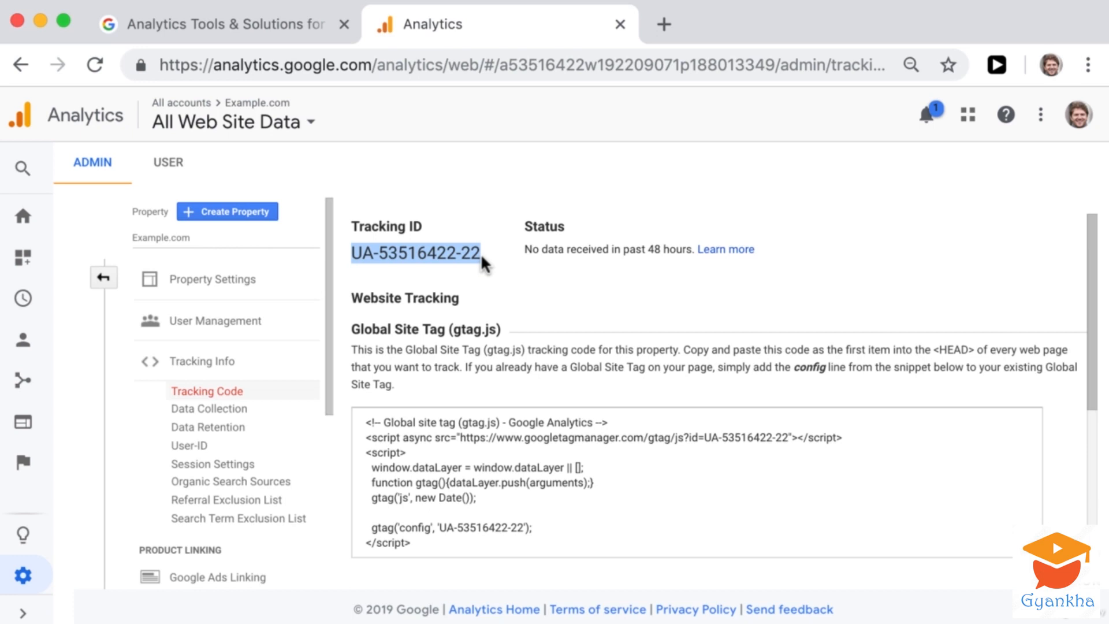
left_click_drag(358, 252, 492, 251)
scroll(567, 370, "down", 3)
scroll(570, 384, "up", 2)
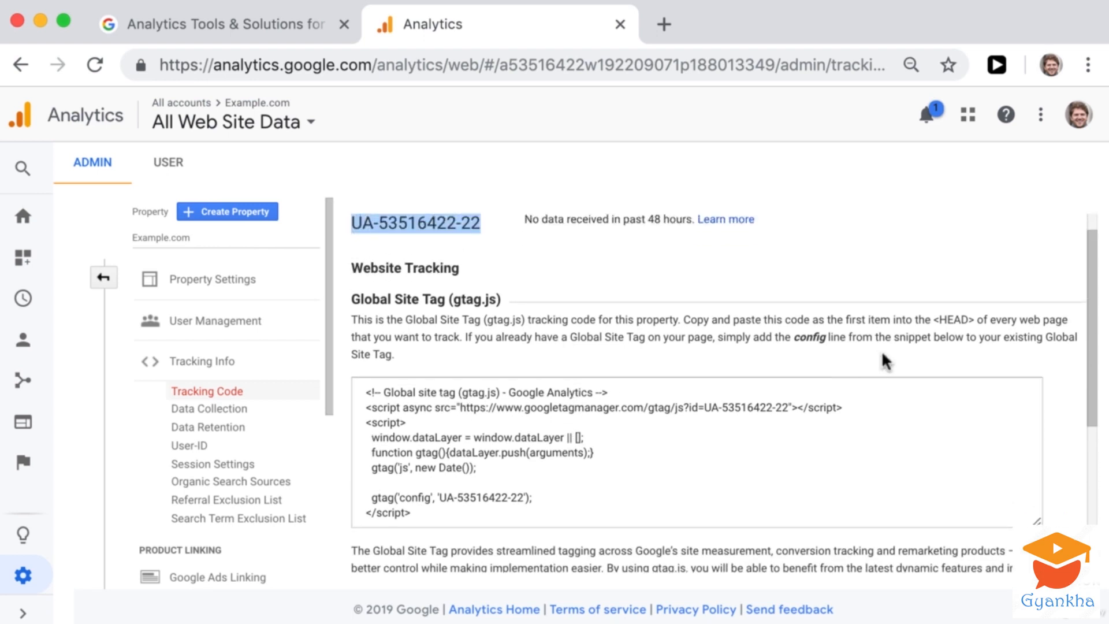
left_click_drag(682, 320, 462, 337)
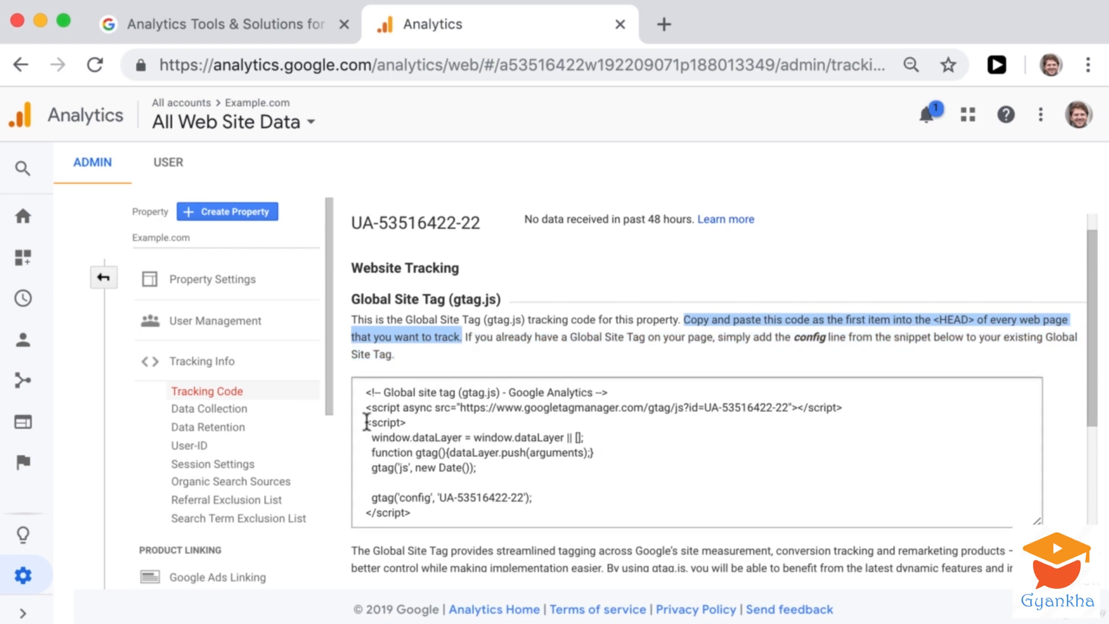
left_click_drag(365, 394, 418, 516)
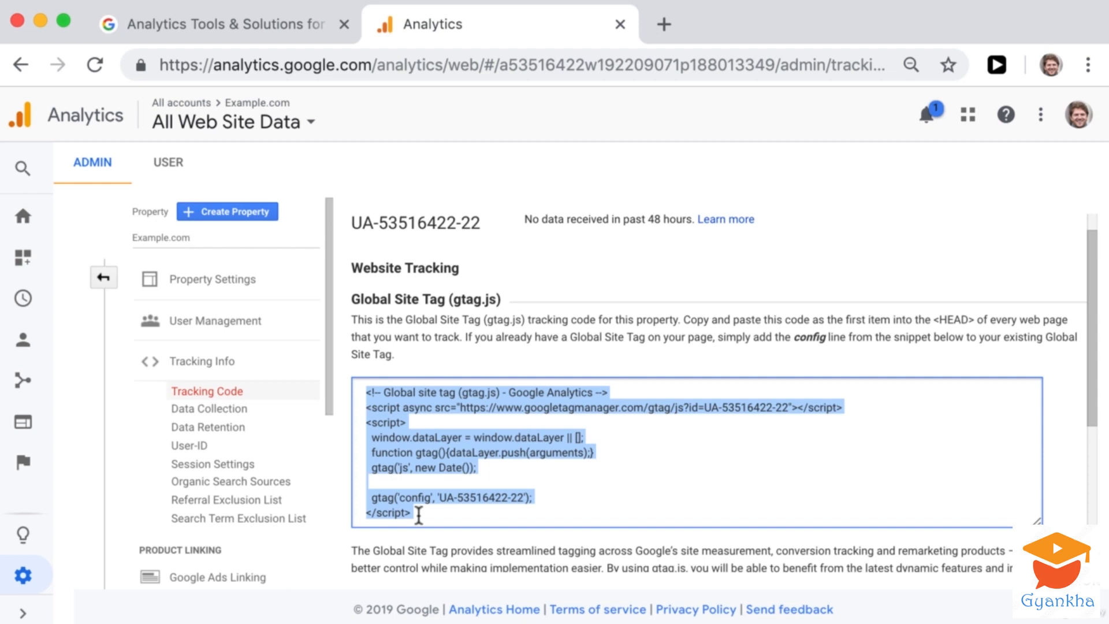
scroll(487, 507, "up", 1)
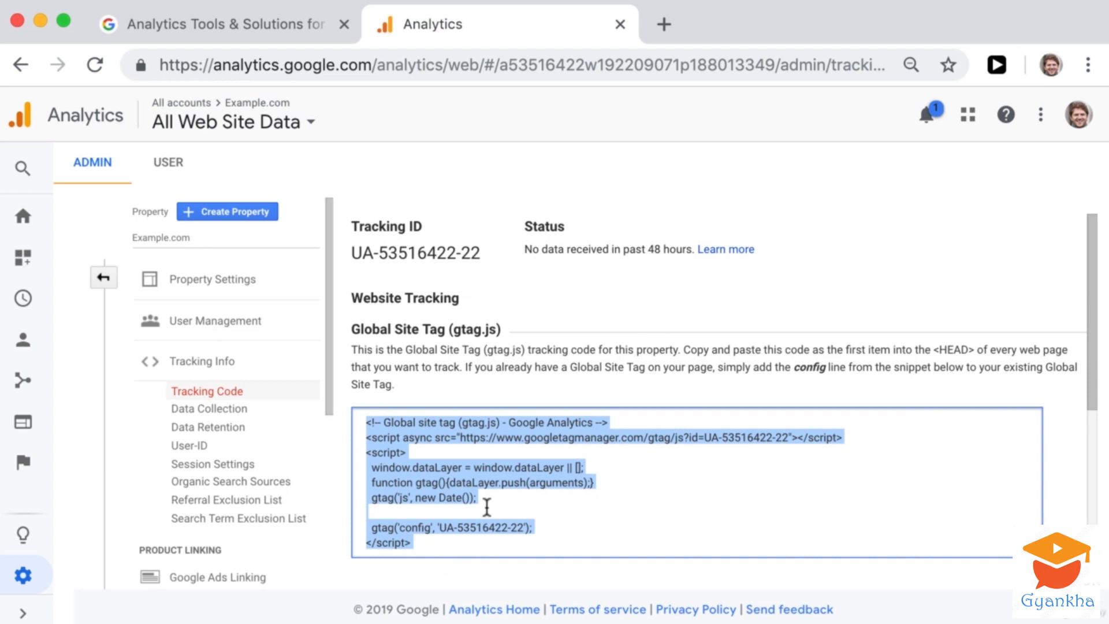
- Read the Google Tag Manager section below the tracking snippet and compare it with the Global Site Tag method
scroll(487, 508, "down", 3)
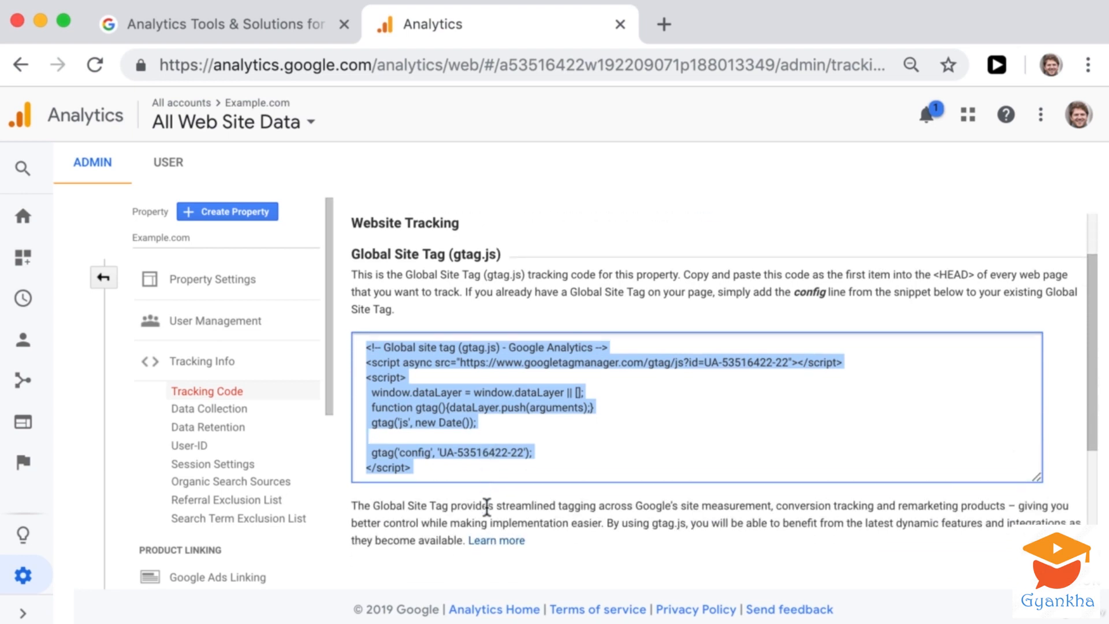
scroll(487, 507, "down", 6)
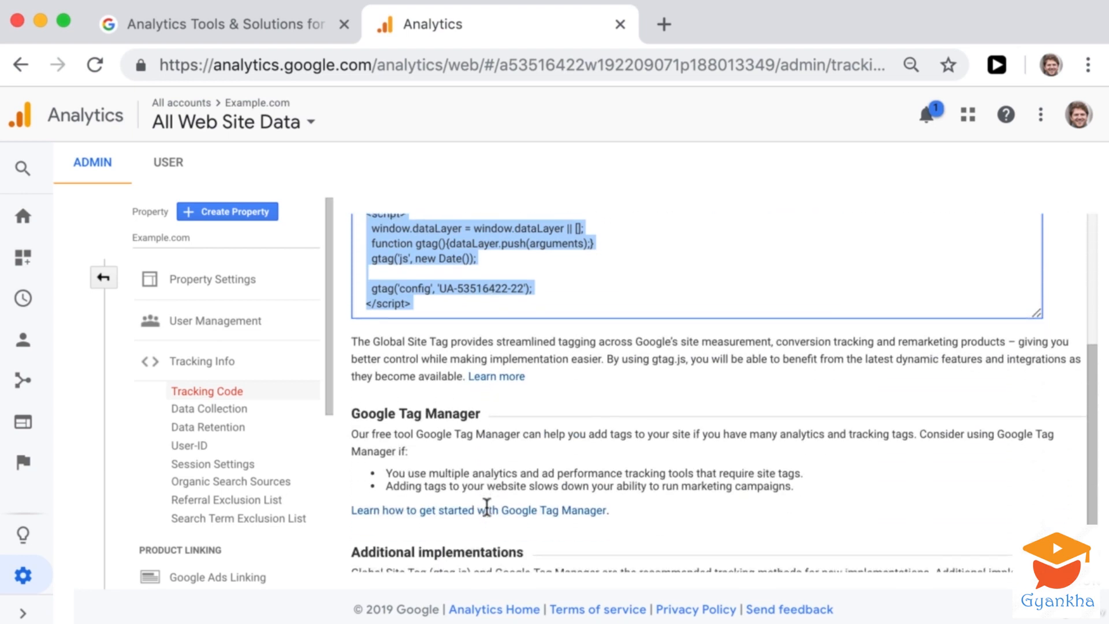
left_click_drag(352, 411, 480, 412)
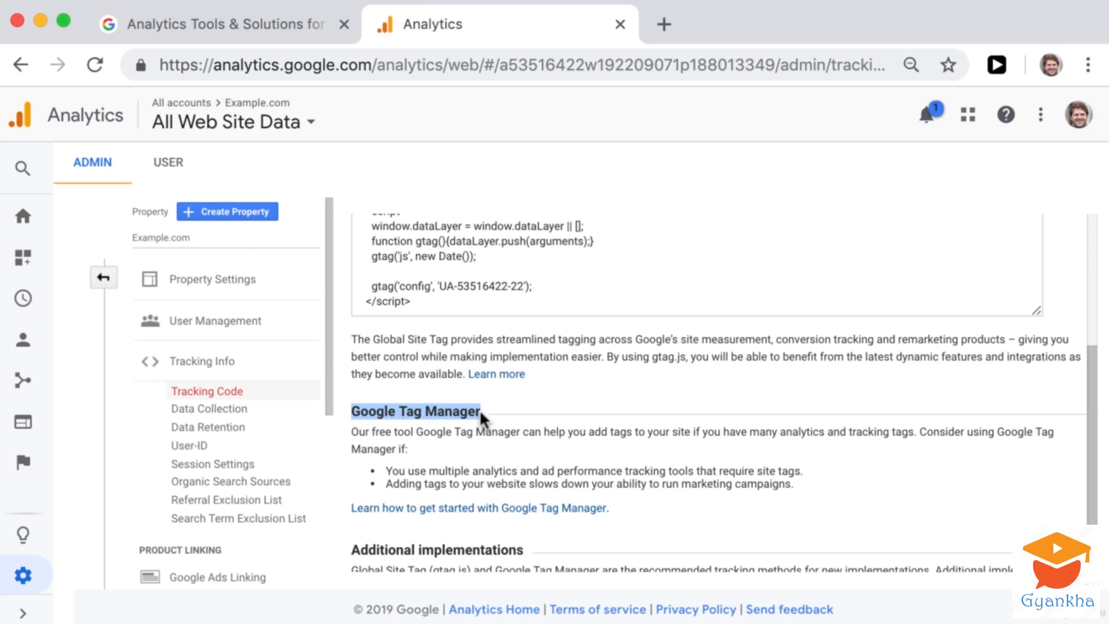
left_click(461, 438)
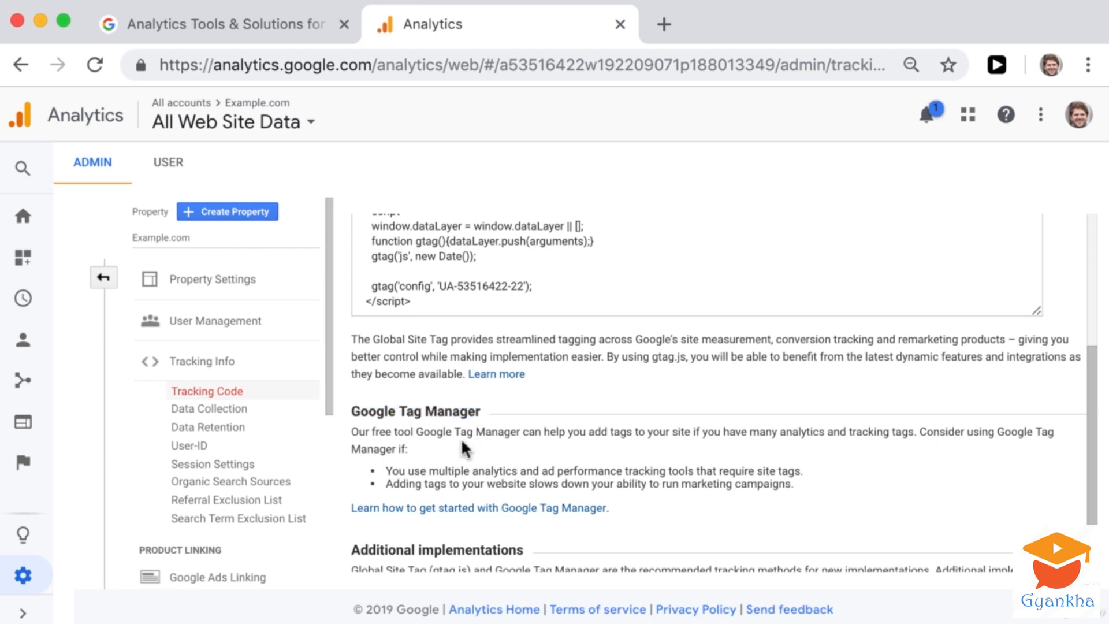
left_click_drag(417, 433, 517, 438)
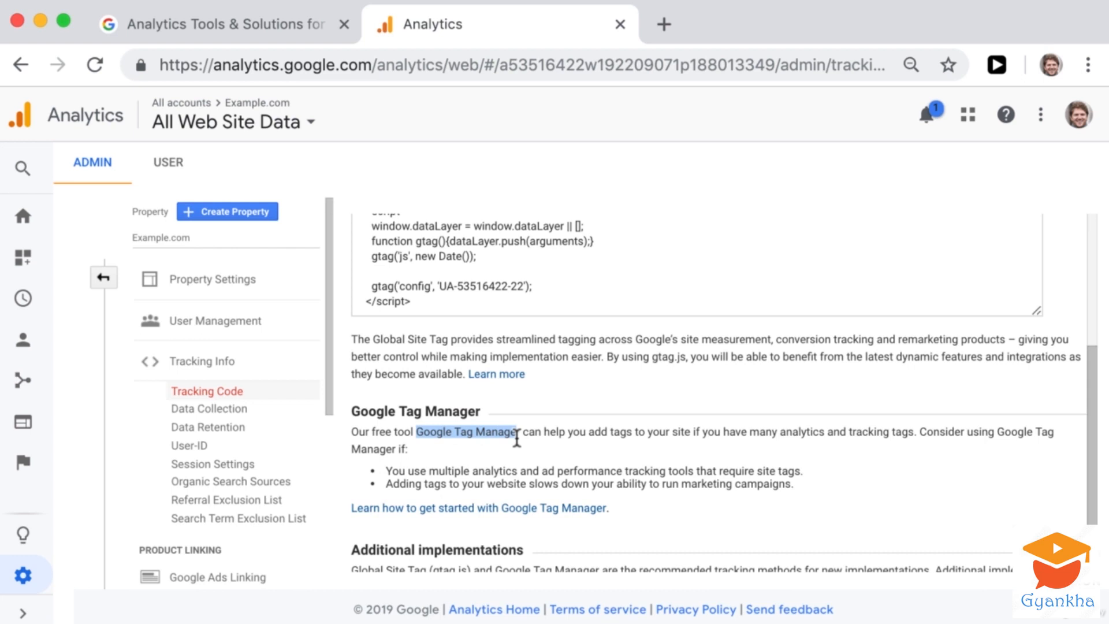
left_click_drag(517, 438, 641, 446)
scroll(571, 439, "up", 1)
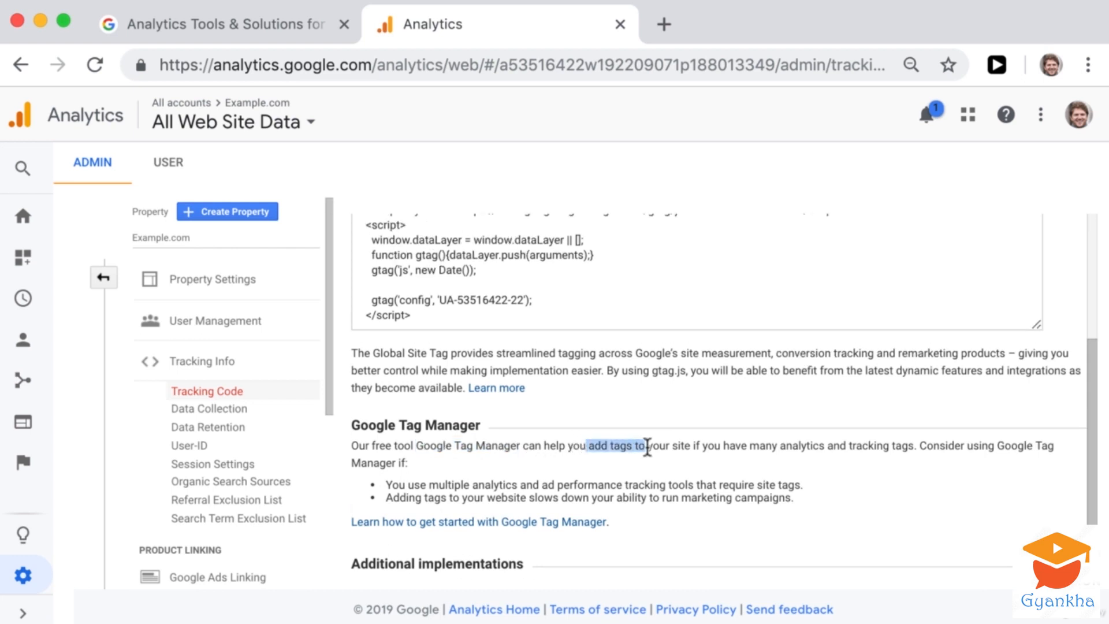
scroll(641, 448, "up", 5)
scroll(531, 457, "down", 5)
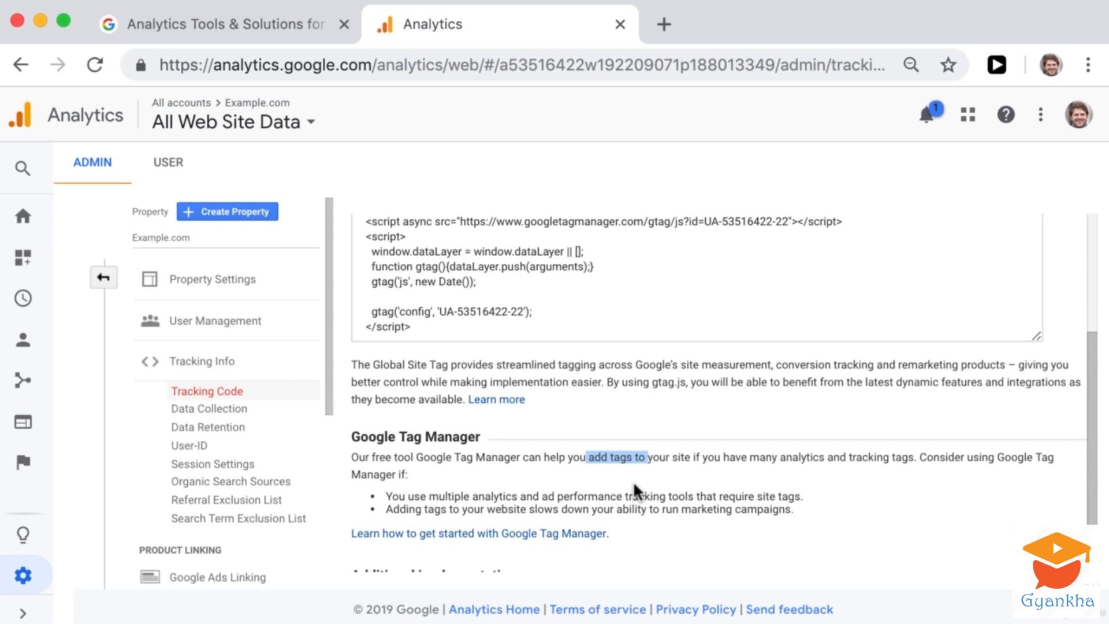
left_click_drag(349, 437, 480, 438)
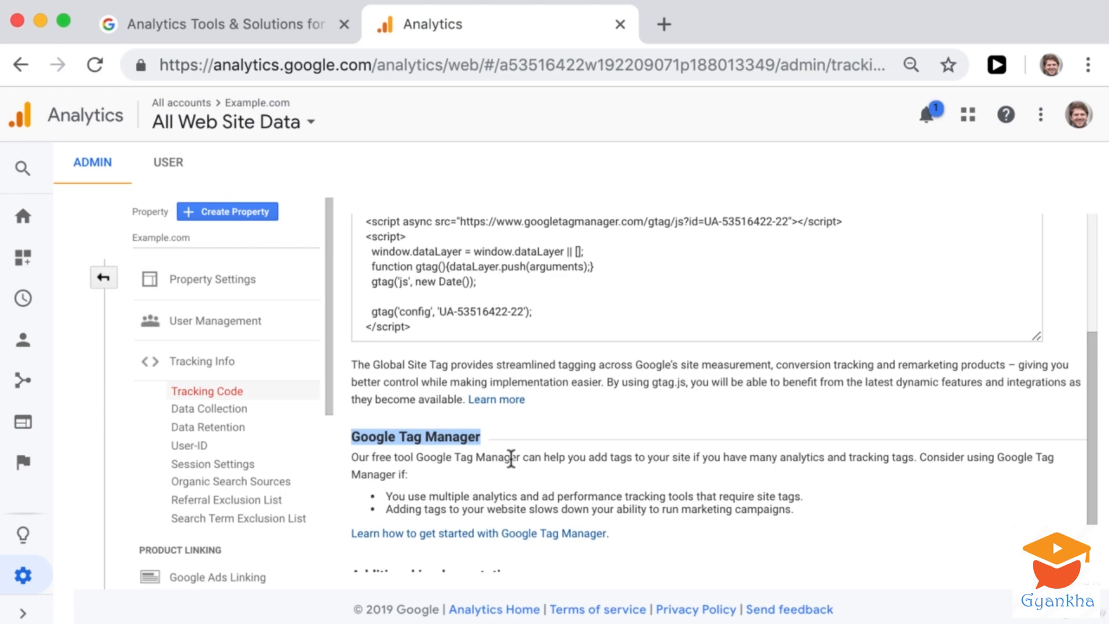
scroll(511, 459, "up", 4)
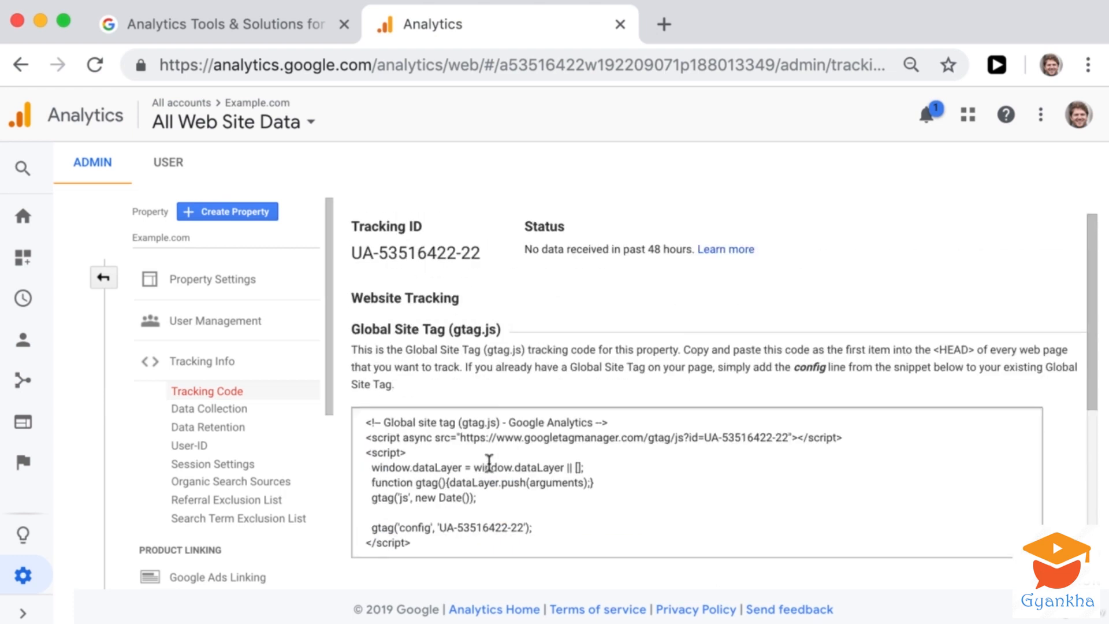
scroll(488, 463, "down", 3)
scroll(488, 465, "down", 2)
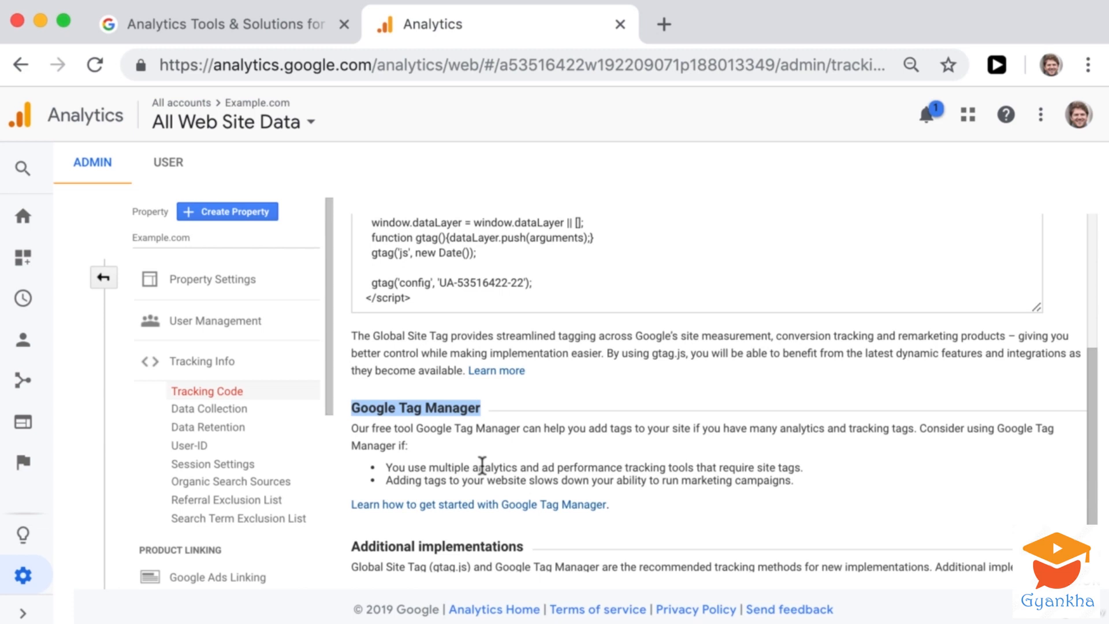
left_click_drag(606, 428, 635, 430)
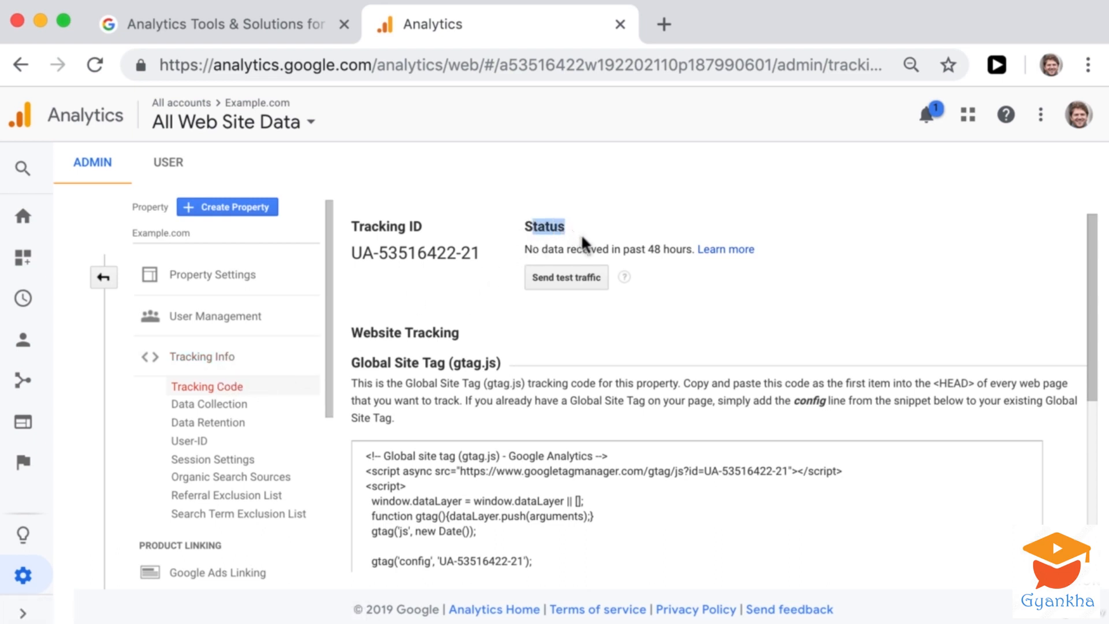
- Check the Example.com tracking status, and compare it with the traffic status and active users of the CompleteDigitalMarketingCourse.com property
left_click_drag(524, 250, 693, 256)
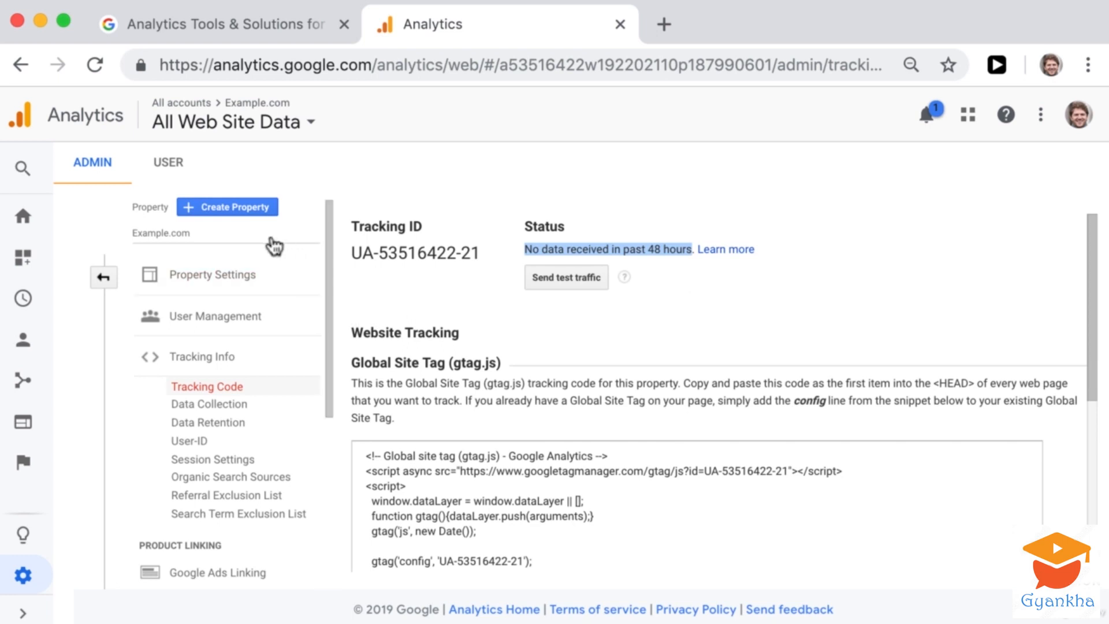
left_click(245, 238)
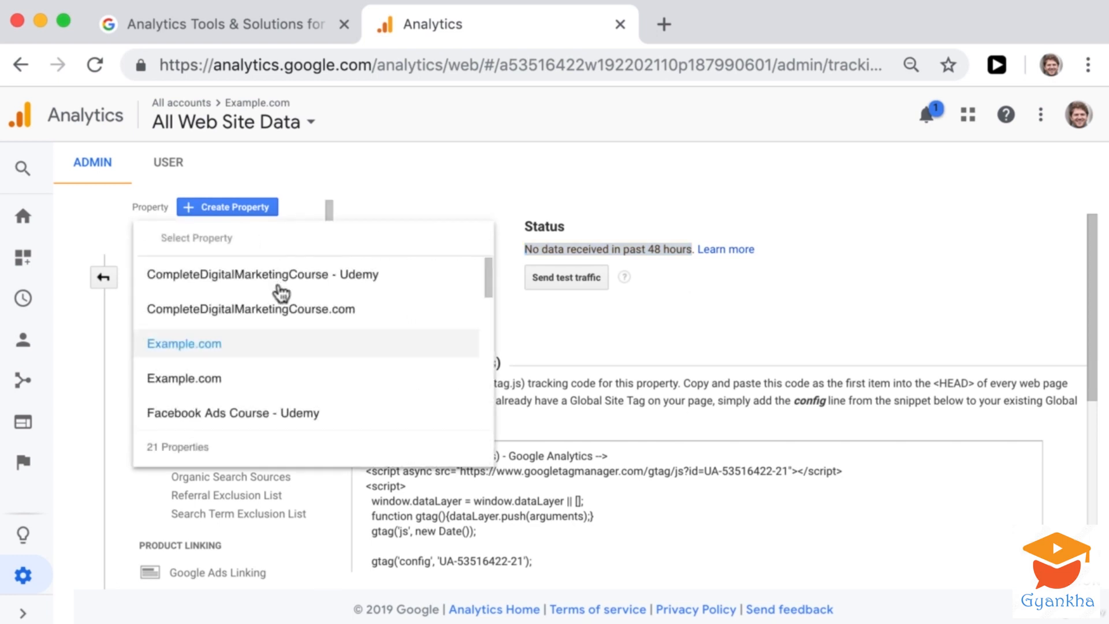
left_click(291, 315)
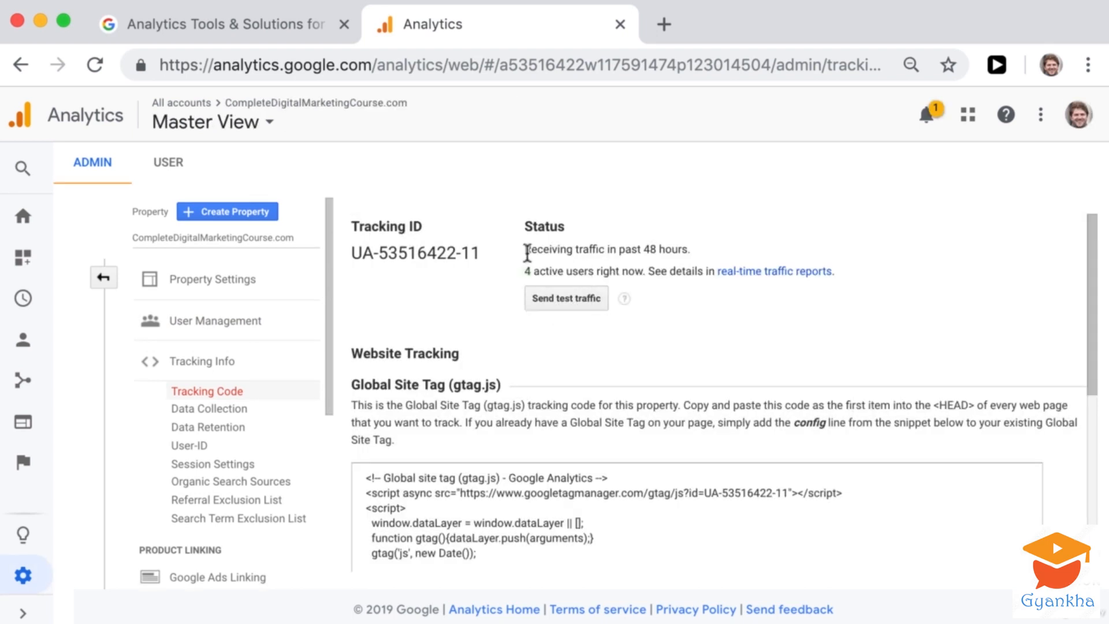
left_click_drag(527, 250, 705, 250)
left_click(706, 251)
left_click_drag(526, 272, 650, 271)
left_click(706, 323)
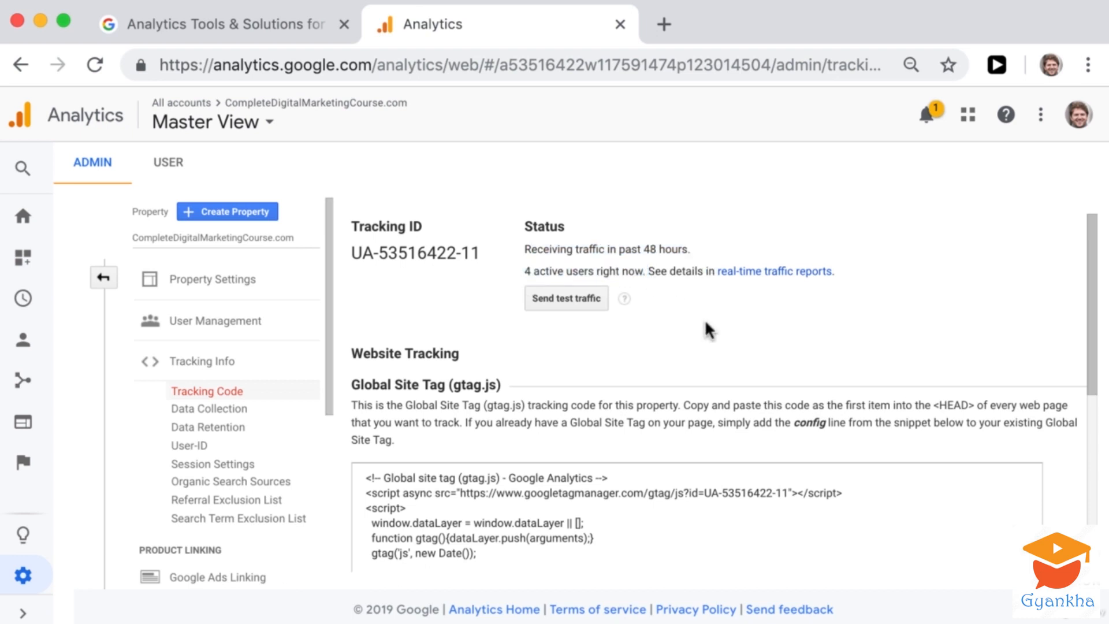